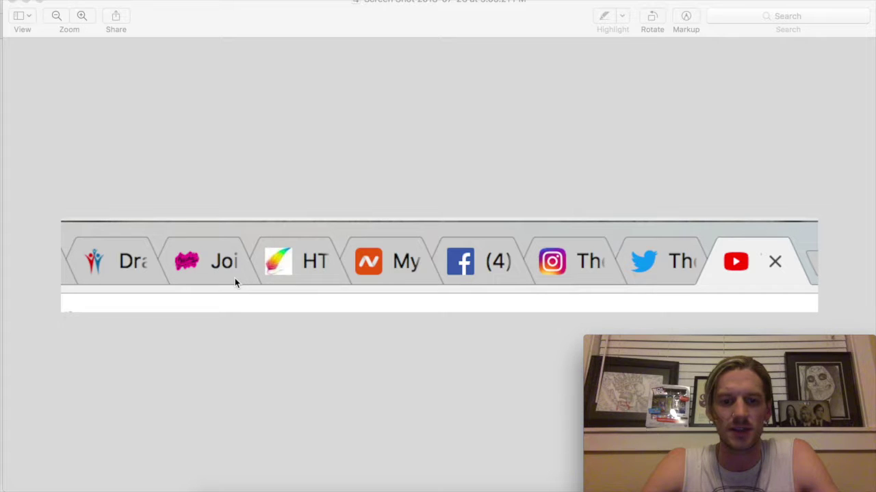
# - View the enlarged screenshot of browser tab favicons and return to the Builderall site list in the browser
pyautogui.press('super+Tab')
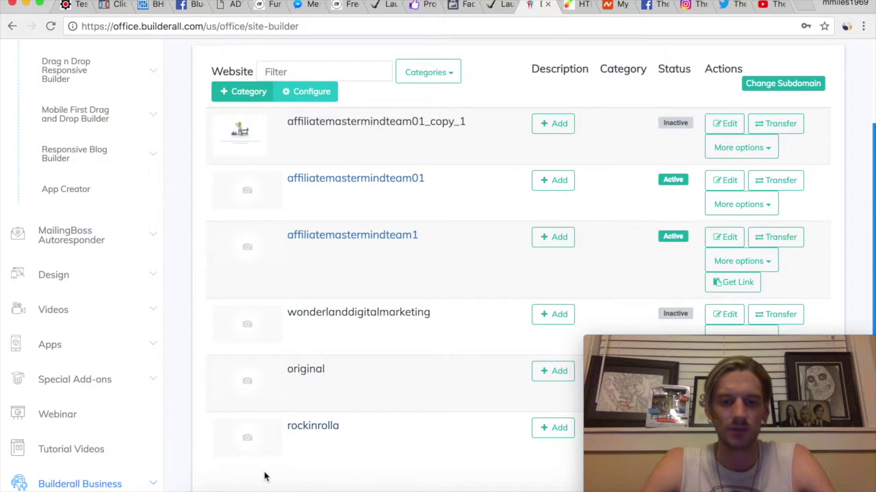
pyautogui.hotkey('ctrl', 'Up')
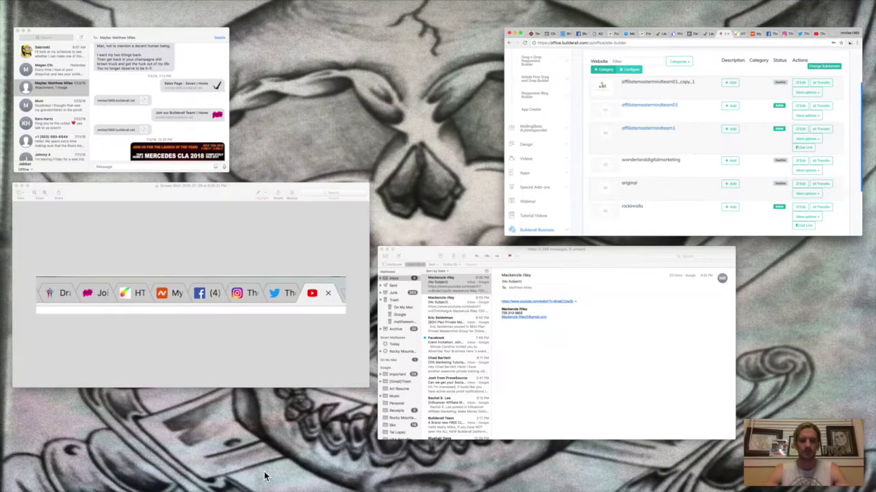
pyautogui.click(256, 334)
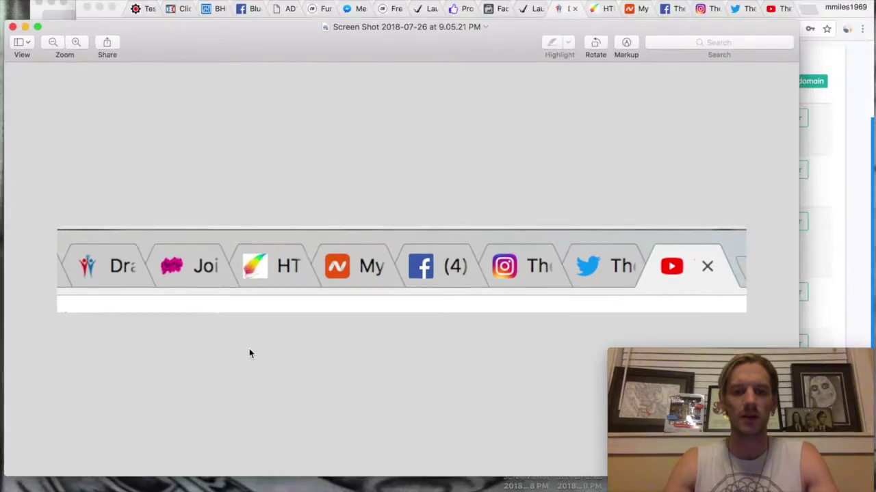
pyautogui.hotkey('ctrl', 'Up')
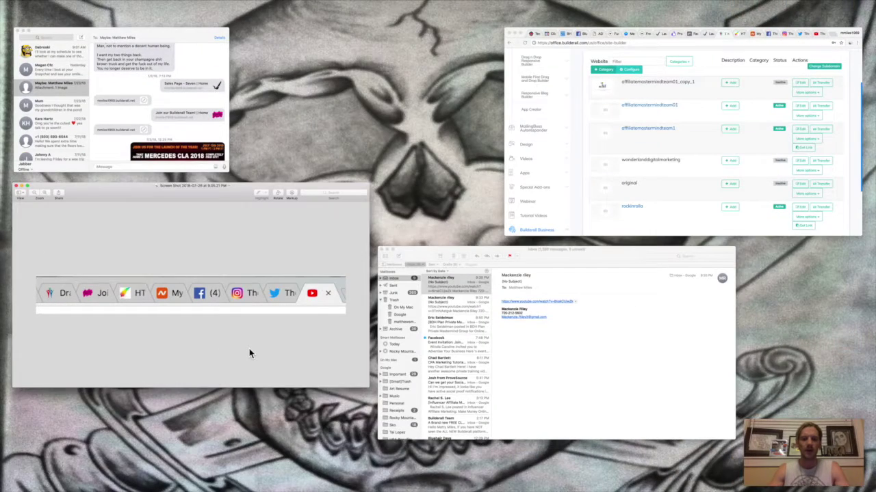
pyautogui.click(553, 201)
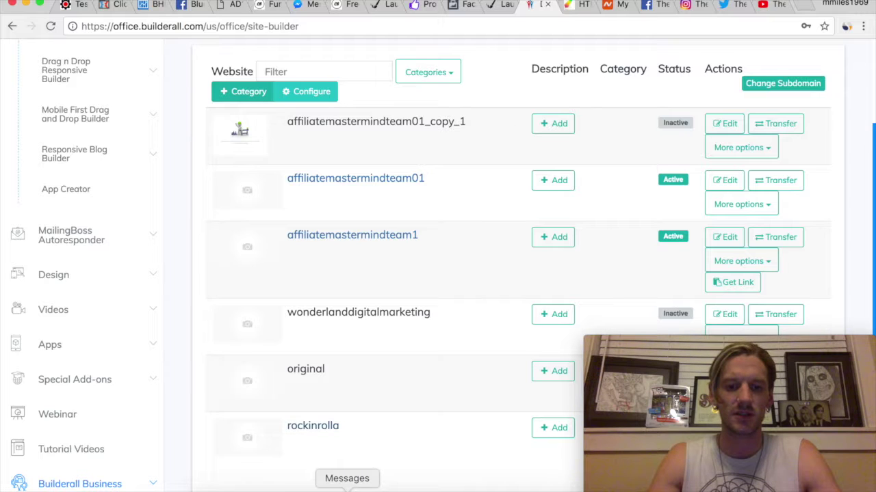
# - Check the website link previews in the Messages conversation and return to the Builderall site list
pyautogui.click(346, 489)
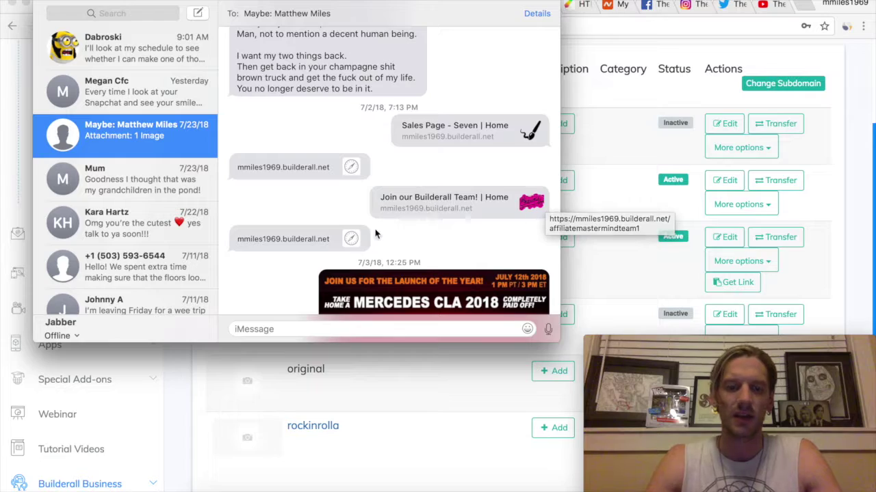
pyautogui.hotkey('ctrl', 'Up')
pyautogui.click(531, 168)
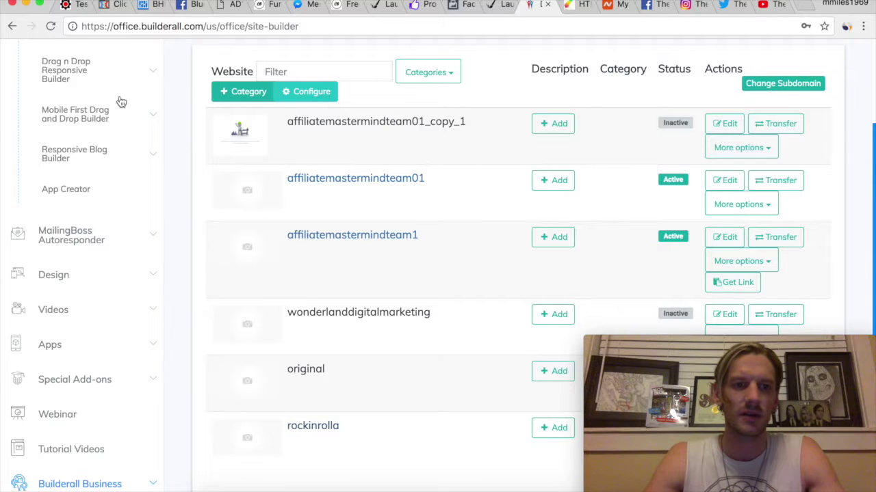
# - Open the published affiliatemastermindteam1 site from the My sites list and copy its full web address
pyautogui.scroll(5, 119, 101)
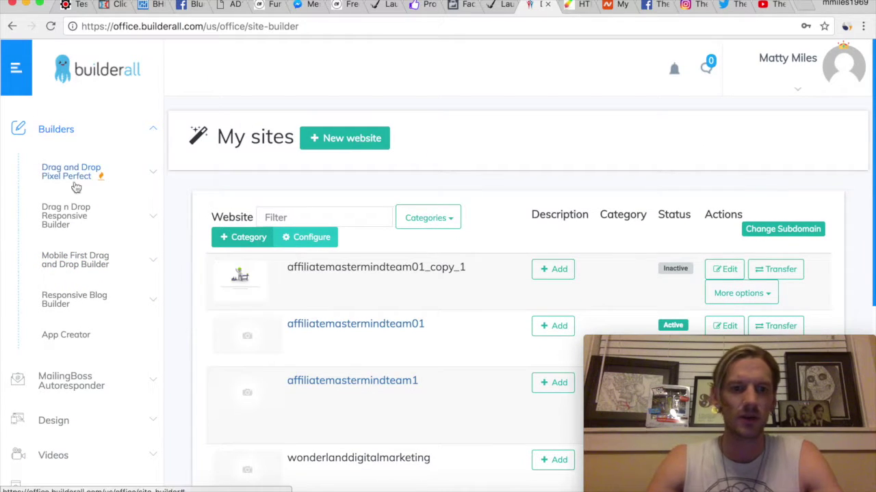
pyautogui.click(357, 388)
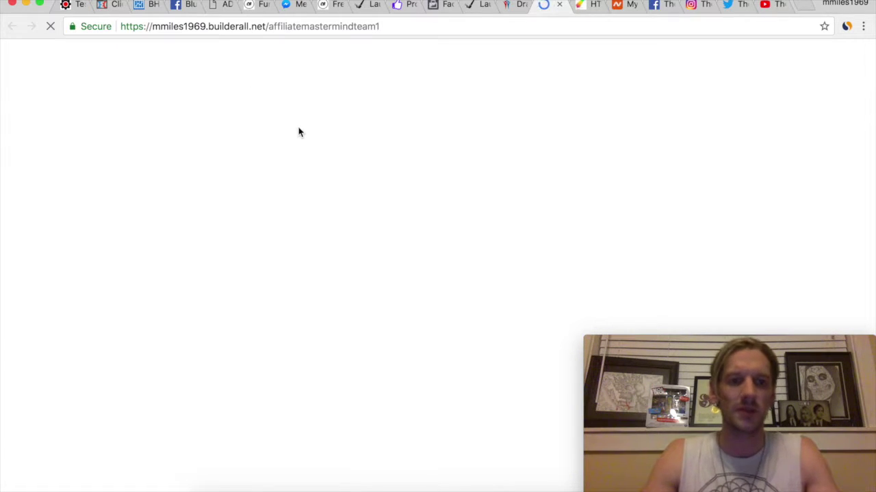
pyautogui.doubleClick(240, 28)
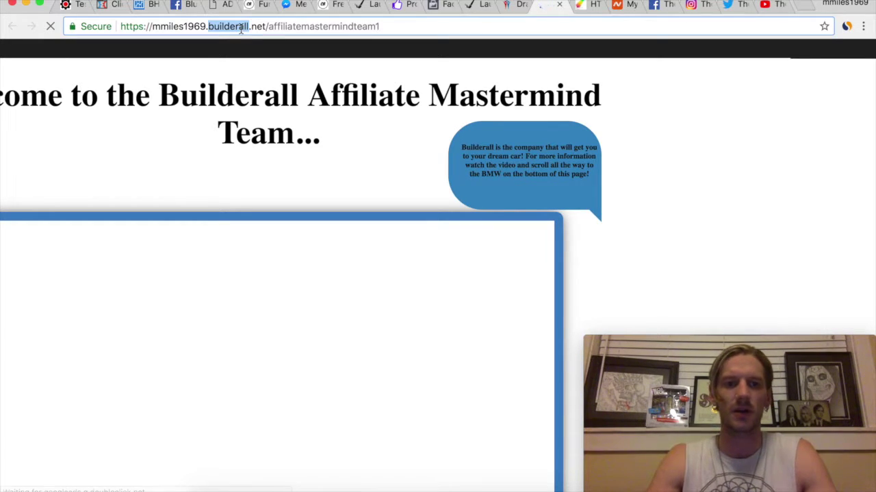
pyautogui.tripleClick(241, 28)
pyautogui.press('super+c')
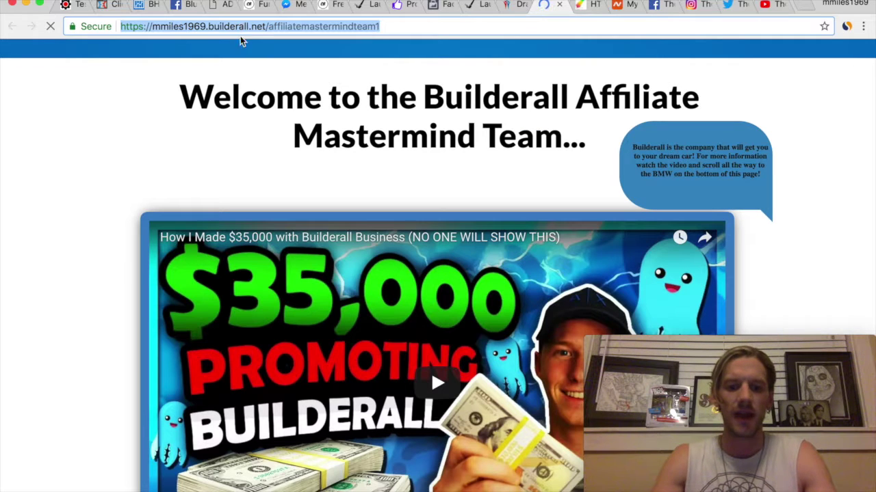
# - Switch to Messages and send the copied site link in the open conversation
pyautogui.click(348, 487)
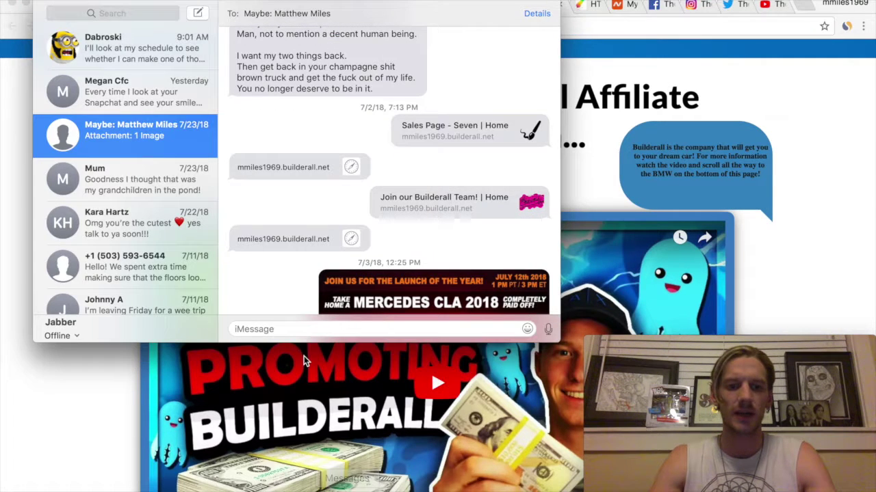
pyautogui.click(313, 329)
pyautogui.press('super+v')
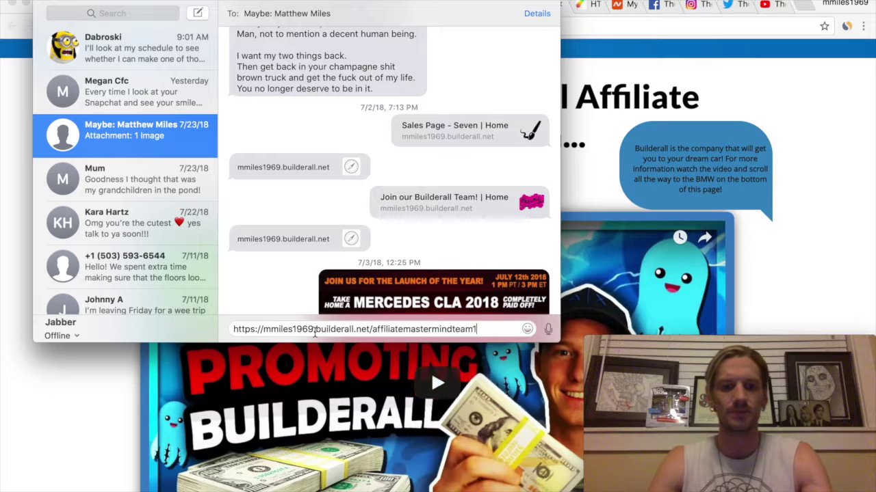
pyautogui.press('Return')
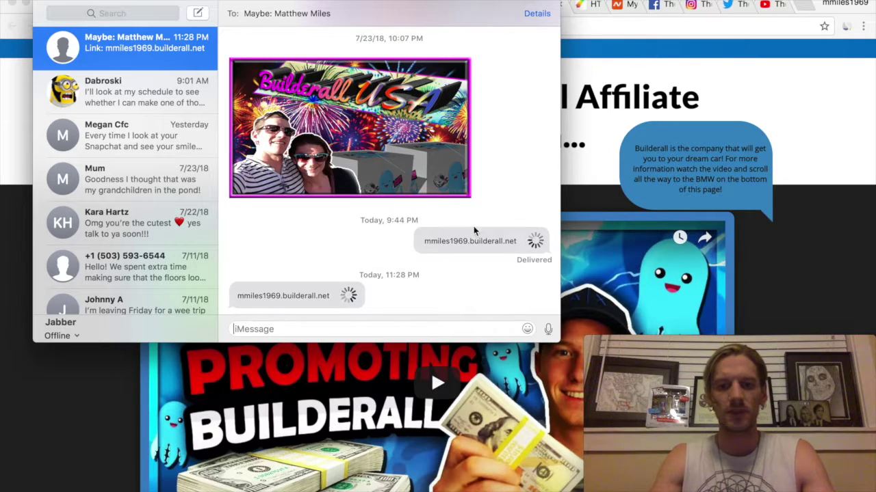
# - Return to the browser's site editor and open the Settings and SEO of the "Join our Builderall Team!" layout
pyautogui.hotkey('ctrl', 'Up')
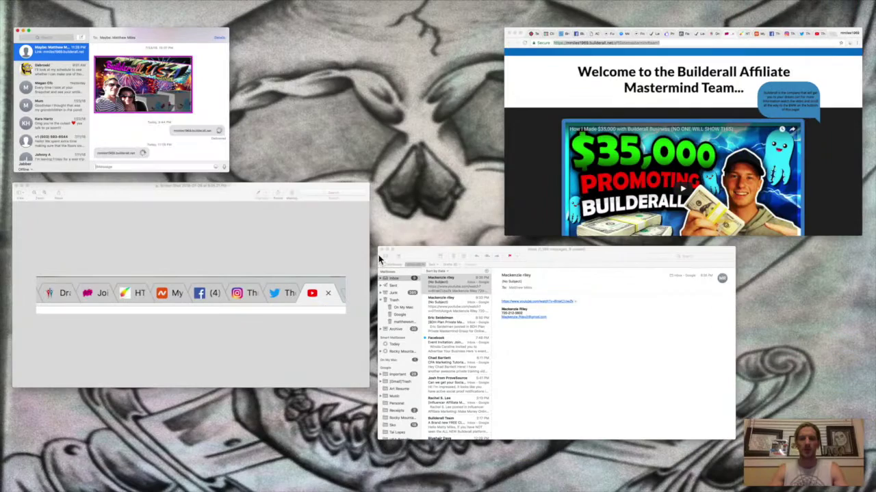
pyautogui.click(569, 156)
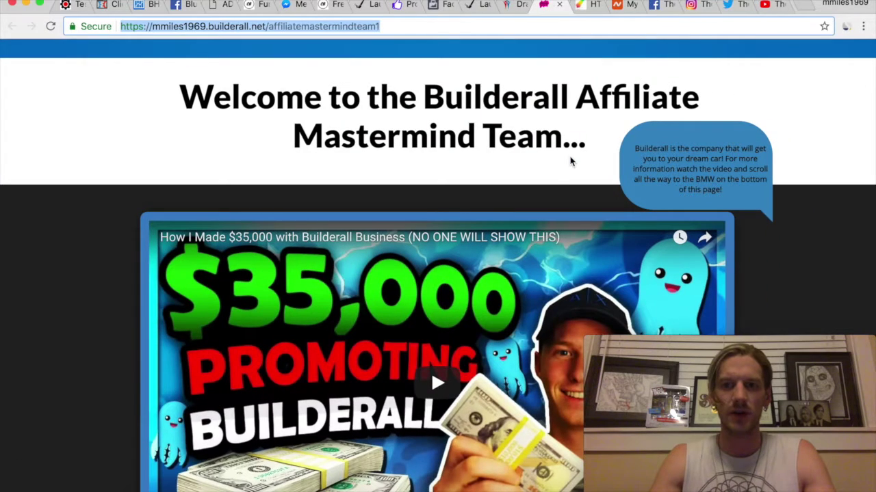
pyautogui.click(509, 7)
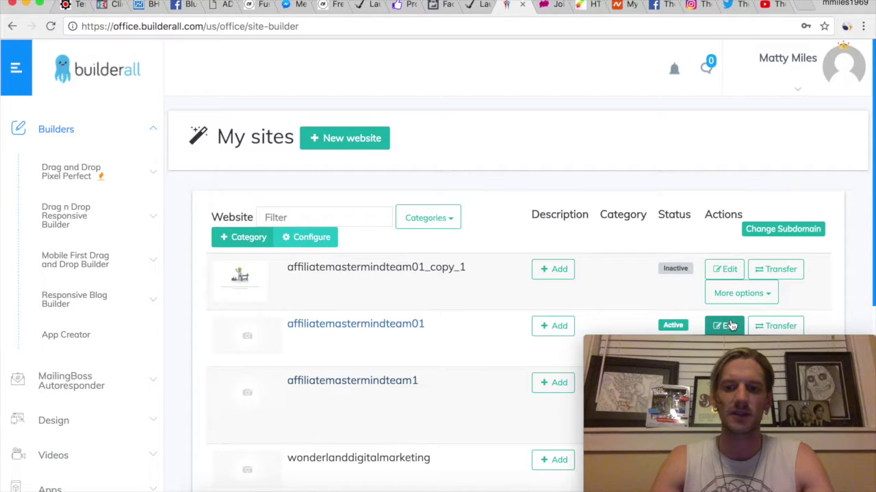
pyautogui.click(587, 6)
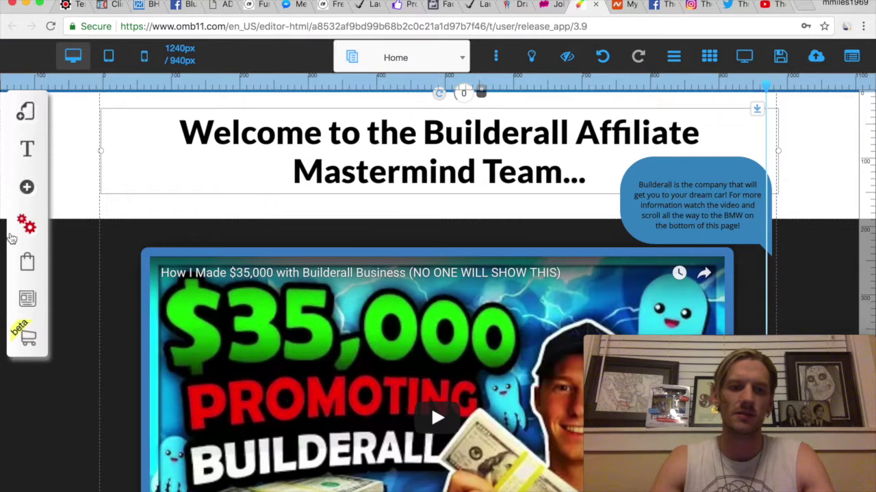
pyautogui.click(26, 112)
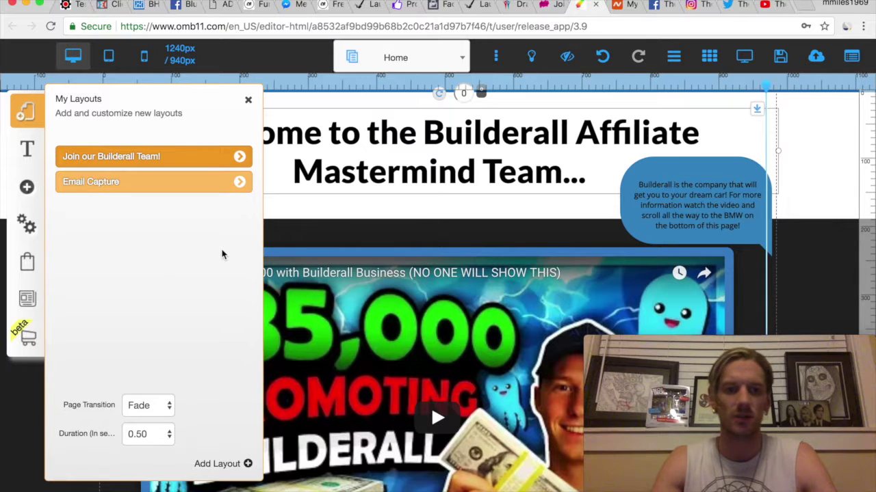
pyautogui.click(240, 157)
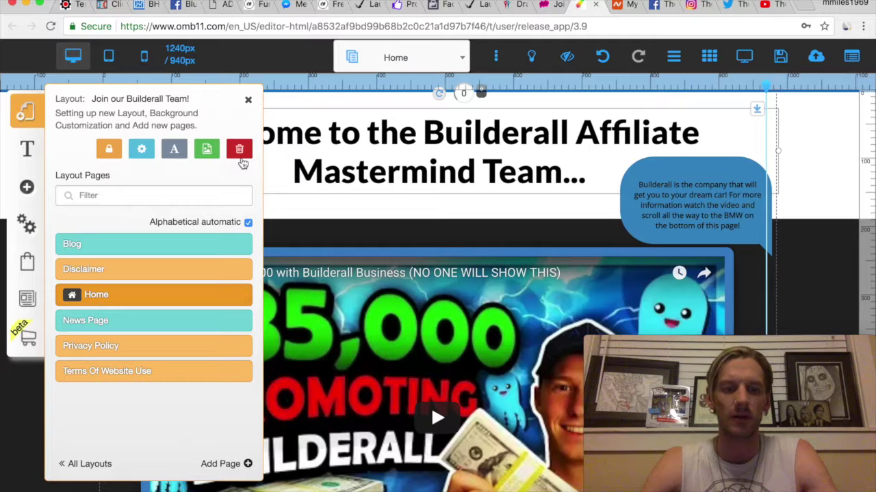
pyautogui.click(142, 149)
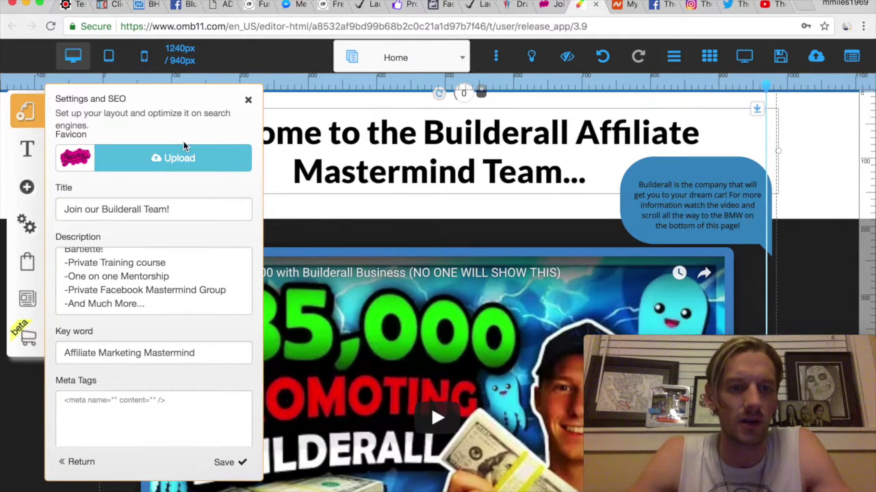
# - Set the layout's favicon to the pink show logo from the uploaded files
pyautogui.click(166, 157)
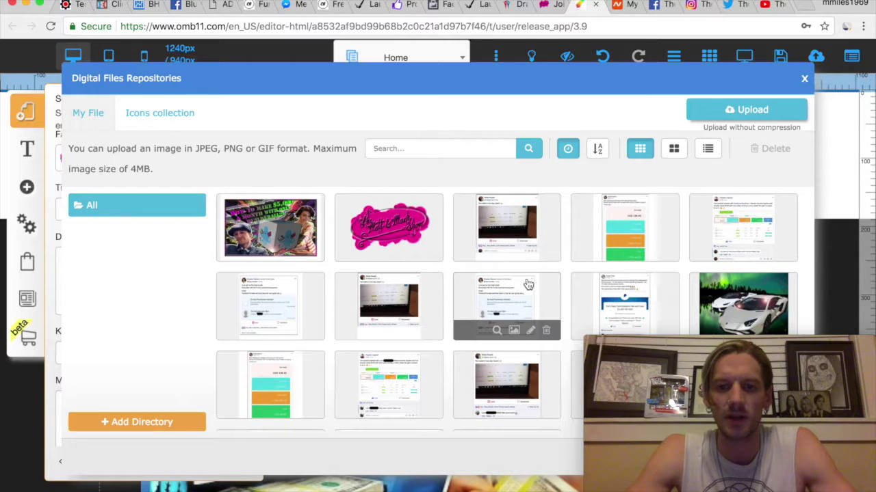
pyautogui.click(406, 228)
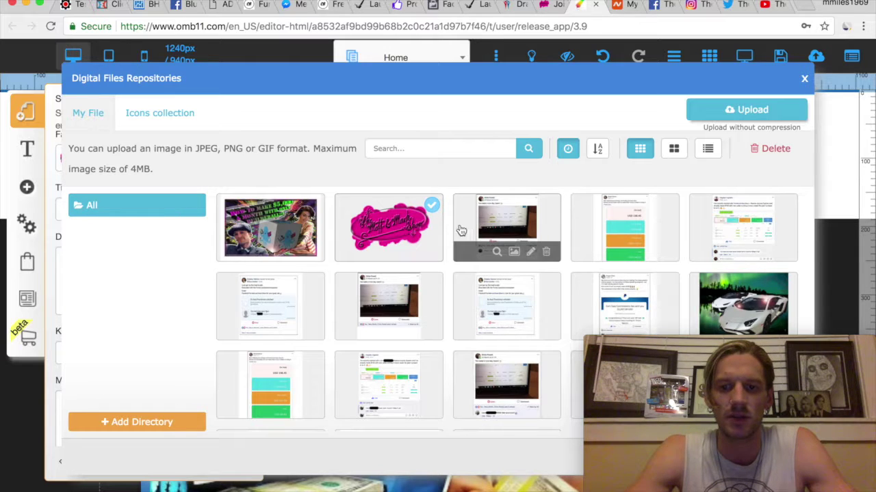
pyautogui.moveTo(652, 347)
pyautogui.moveTo(651, 348); pyautogui.dragTo(875, 431)
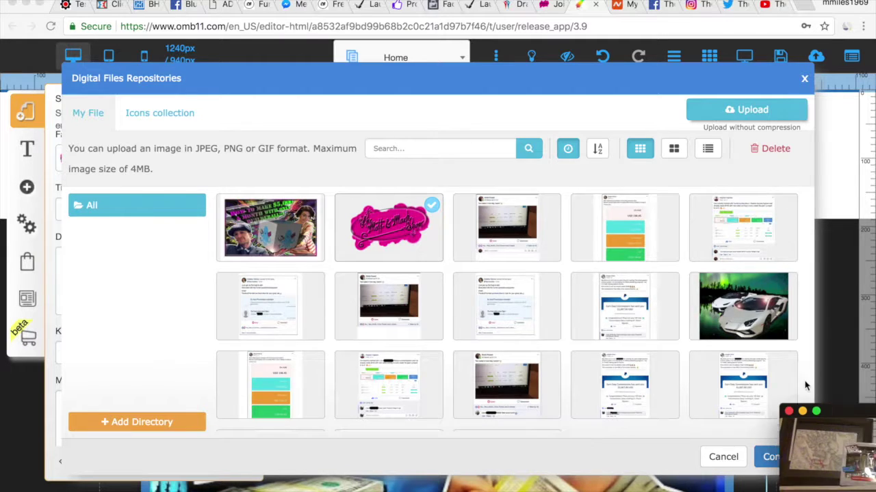
pyautogui.click(781, 457)
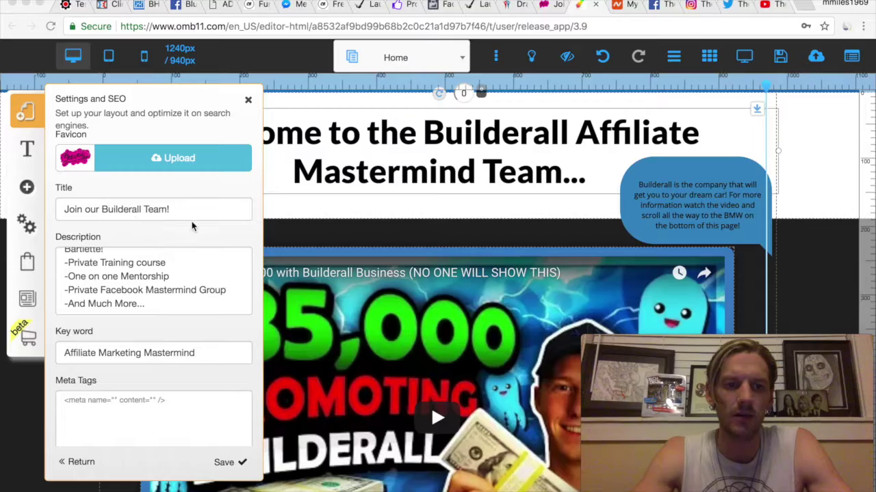
# - Check the title and icon in the sent link's preview in Messages and return to the layout's settings
pyautogui.hotkey('ctrl', 'Up')
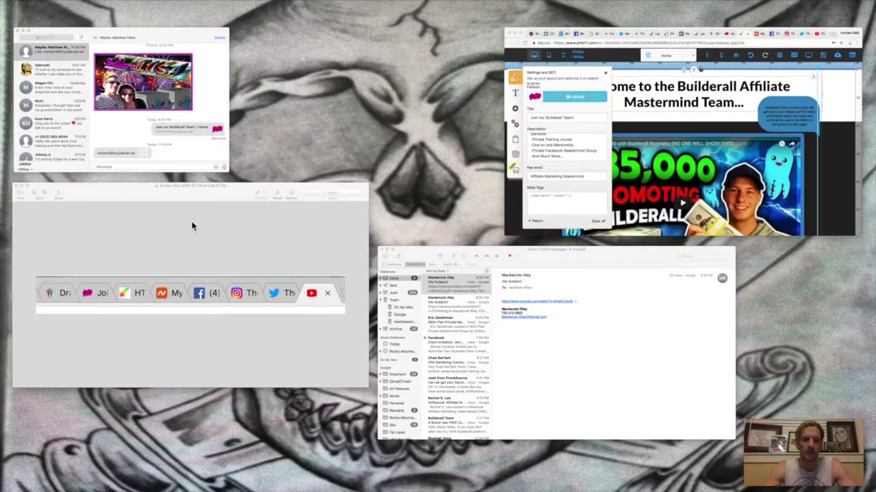
pyautogui.click(178, 144)
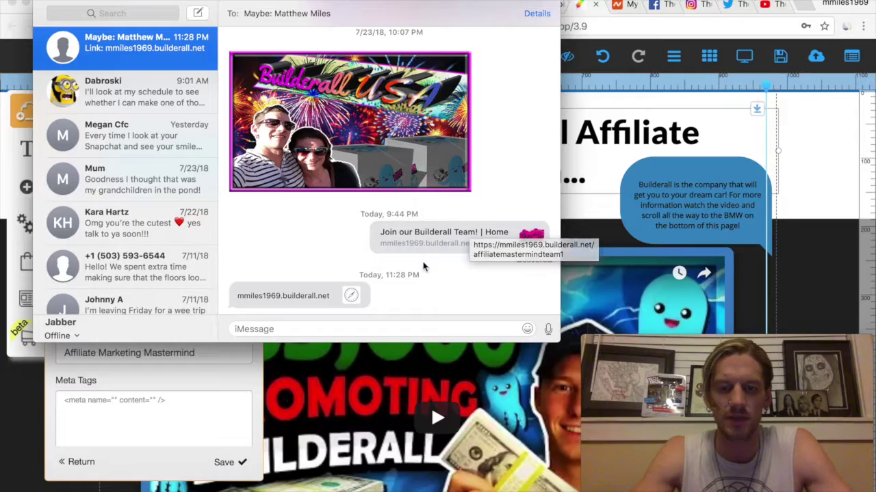
pyautogui.hotkey('ctrl', 'Up')
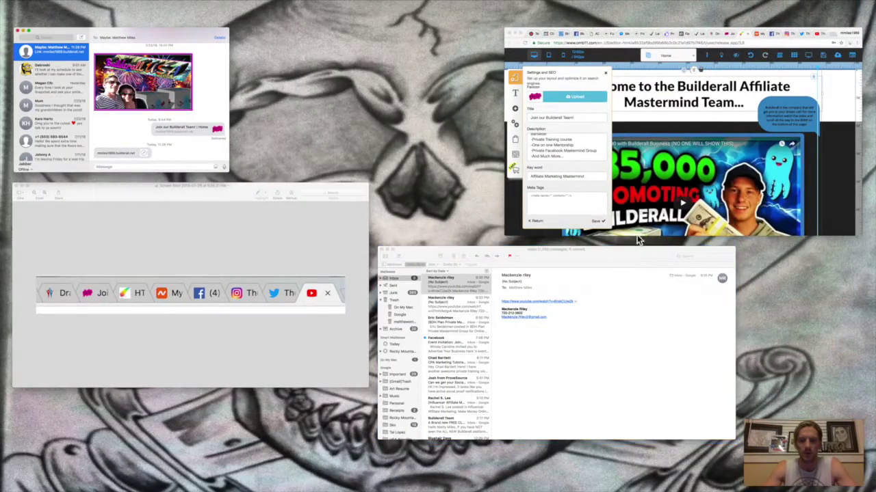
pyautogui.click(650, 205)
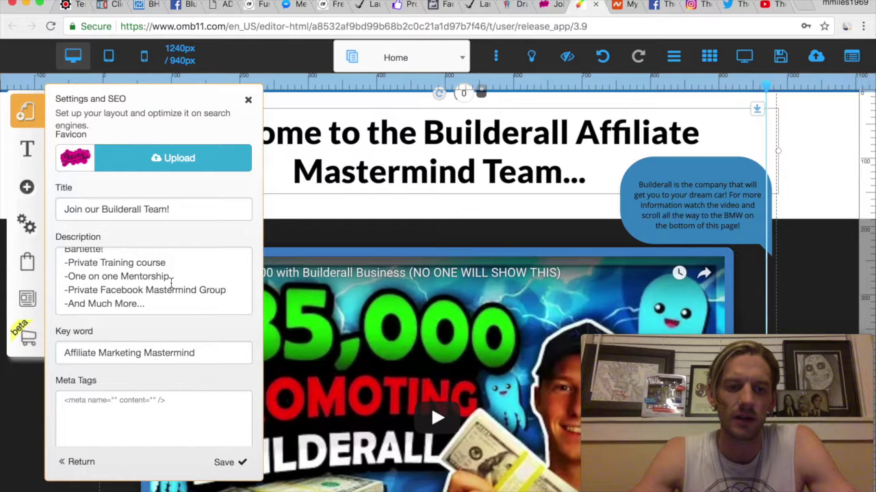
# - Review the layout's description, key word, meta tags, Facebook Pixel, analytics, scripts and Mailing Boss integration fields
pyautogui.scroll(3, 172, 276)
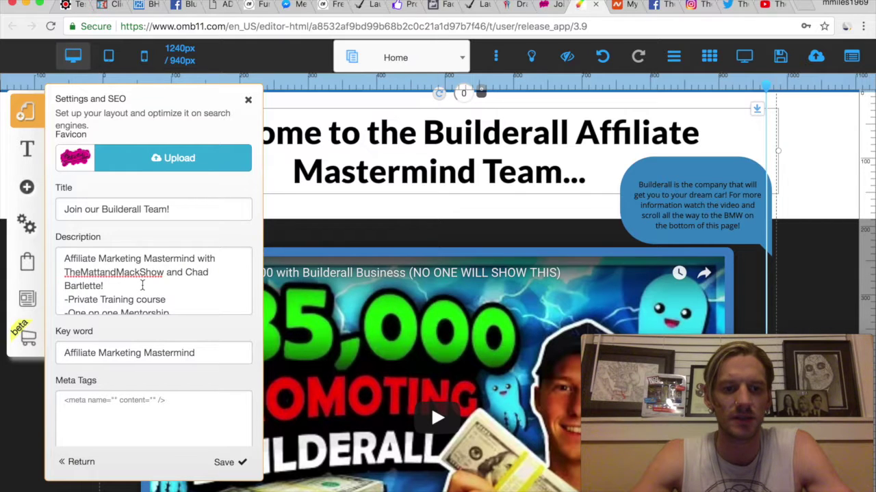
pyautogui.scroll(-3, 143, 286)
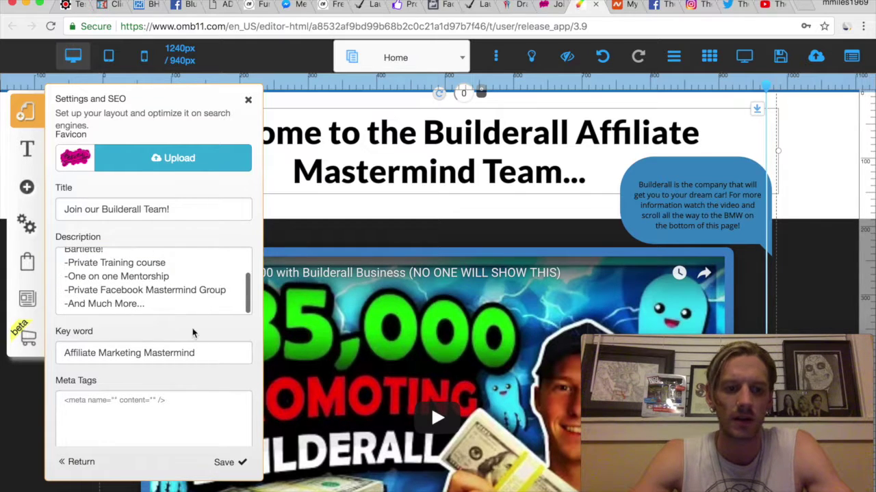
pyautogui.scroll(-3, 192, 333)
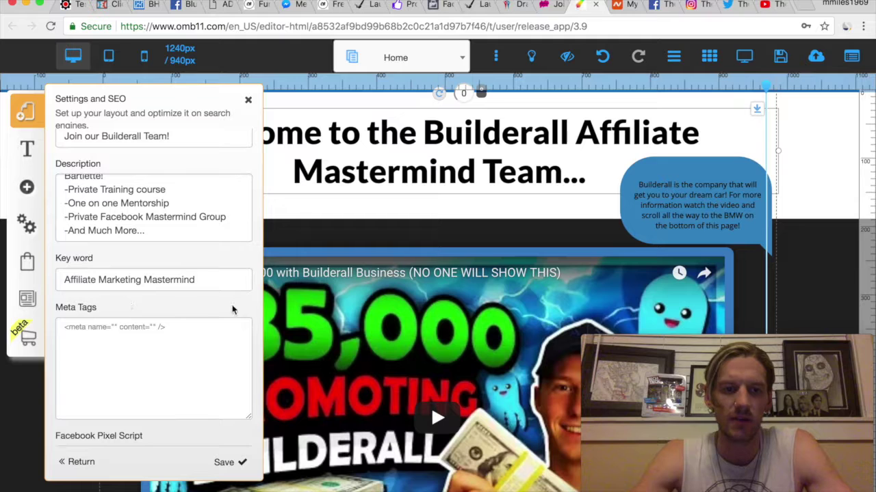
pyautogui.scroll(-4, 229, 310)
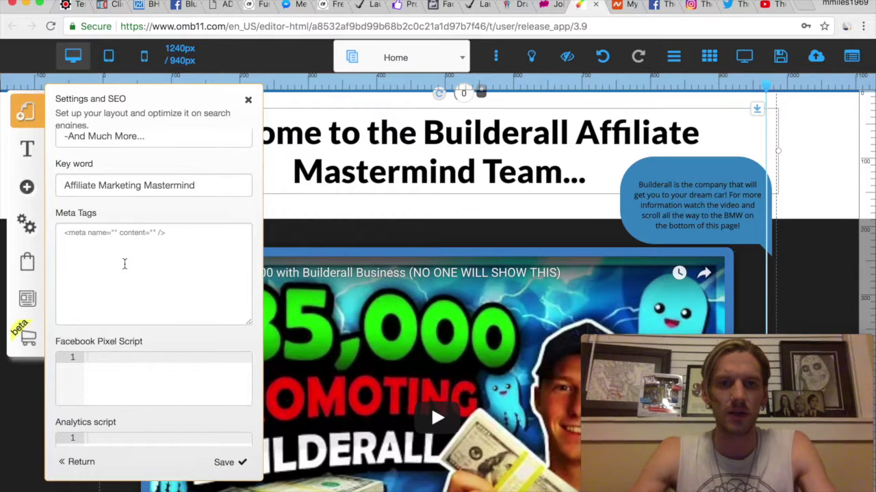
pyautogui.scroll(-5, 158, 271)
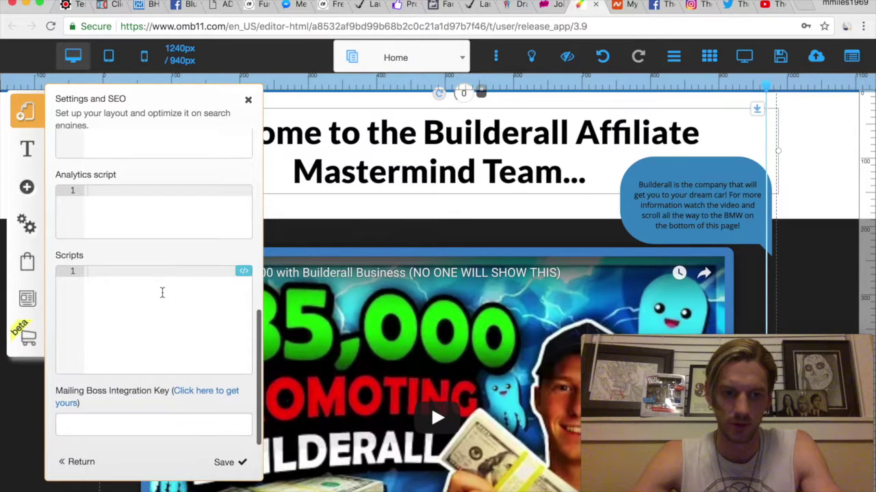
pyautogui.scroll(2, 139, 322)
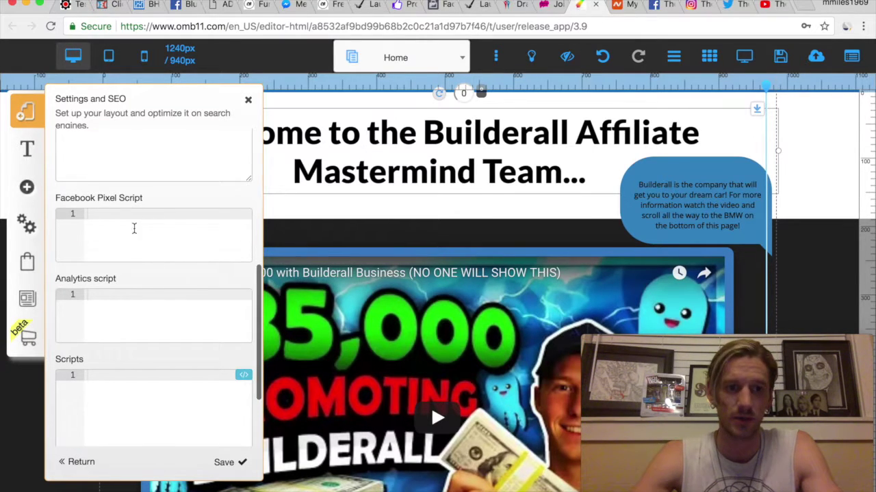
# - Close the layout's Settings and SEO after checking its script fields, and view the browser tab icons screenshot in Preview
pyautogui.scroll(-2, 163, 289)
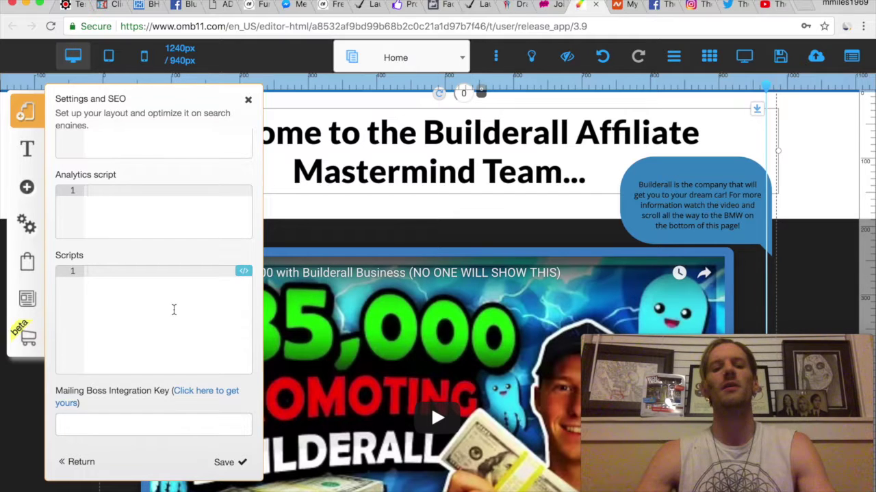
pyautogui.click(248, 100)
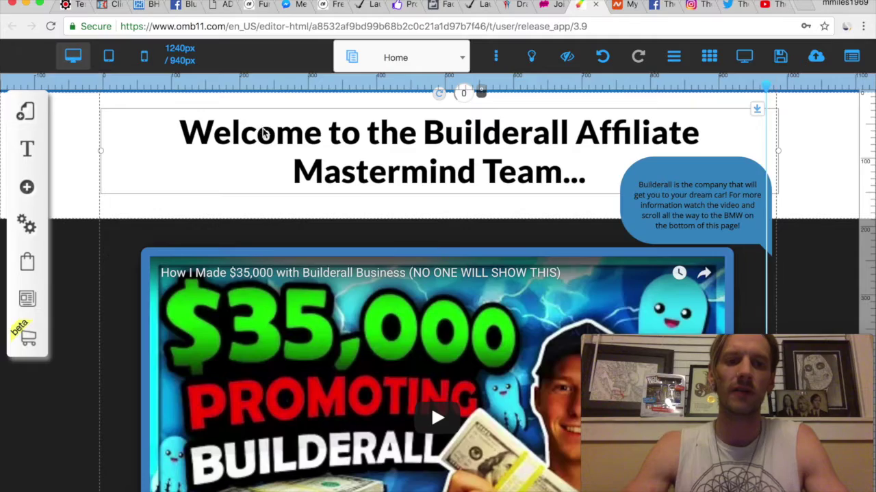
pyautogui.hotkey('ctrl', 'Up')
pyautogui.click(189, 225)
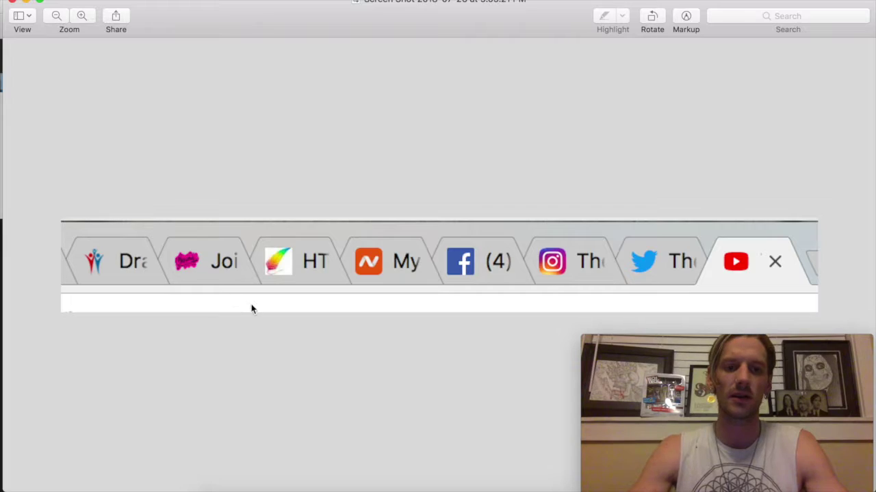
pyautogui.hotkey('ctrl', 'Up')
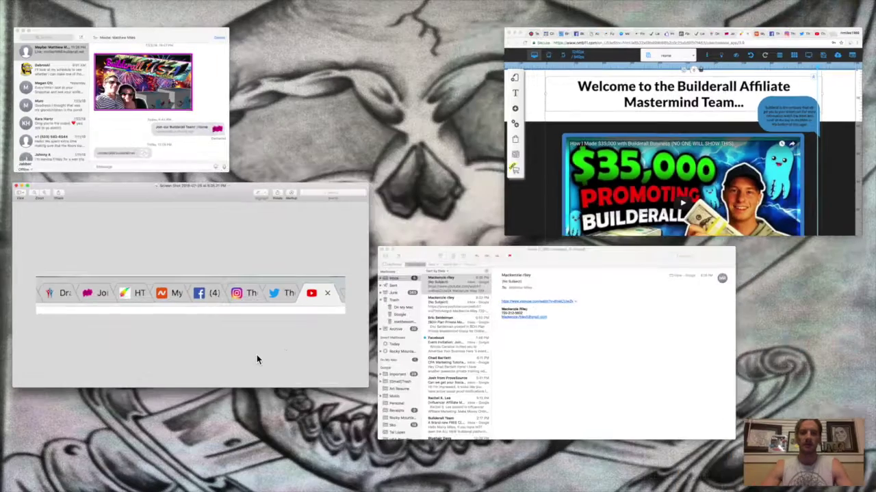
pyautogui.click(556, 171)
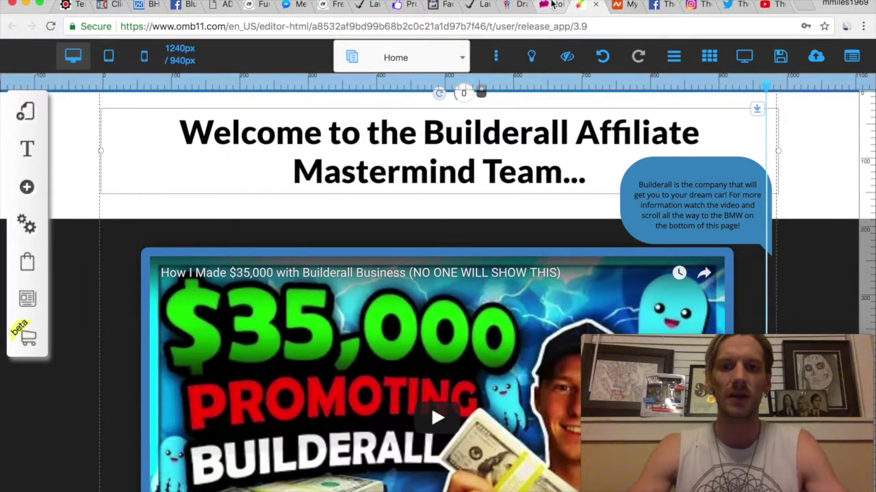
# - Compare the browser tab icons of the published affiliatemastermindteam1 page and the My sites list
pyautogui.click(546, 6)
pyautogui.click(512, 5)
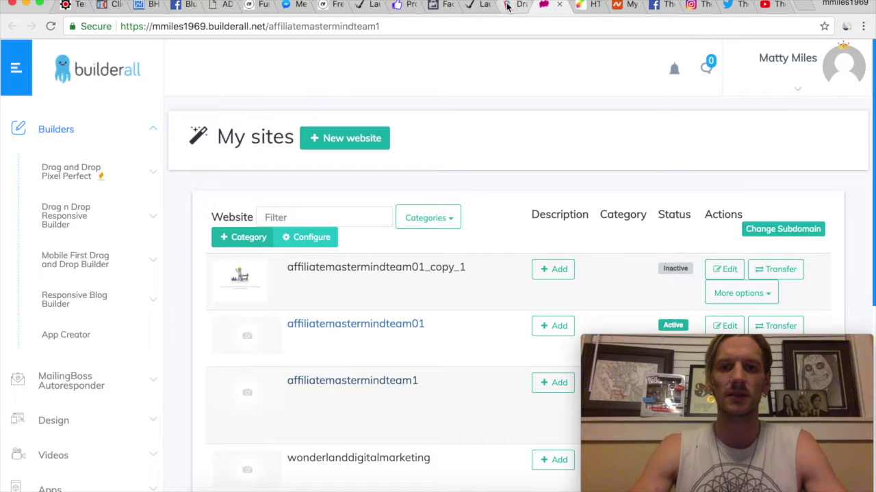
pyautogui.click(549, 6)
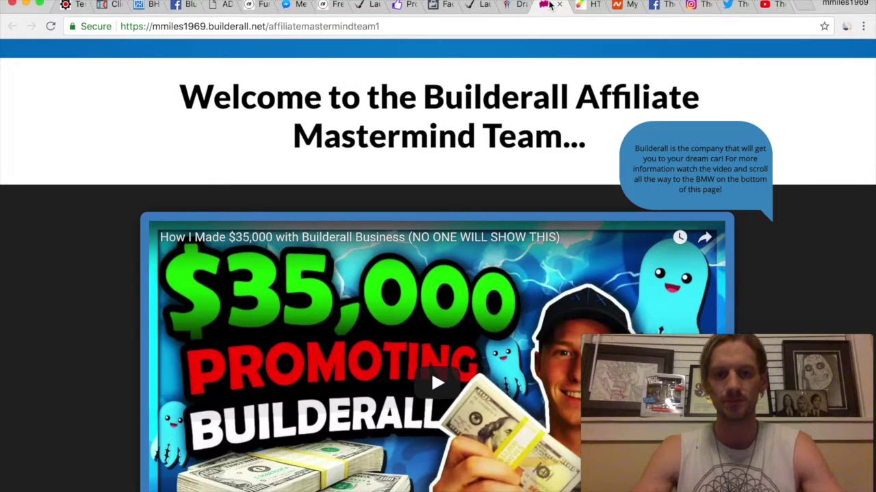
pyautogui.hotkey('ctrl', 'Up')
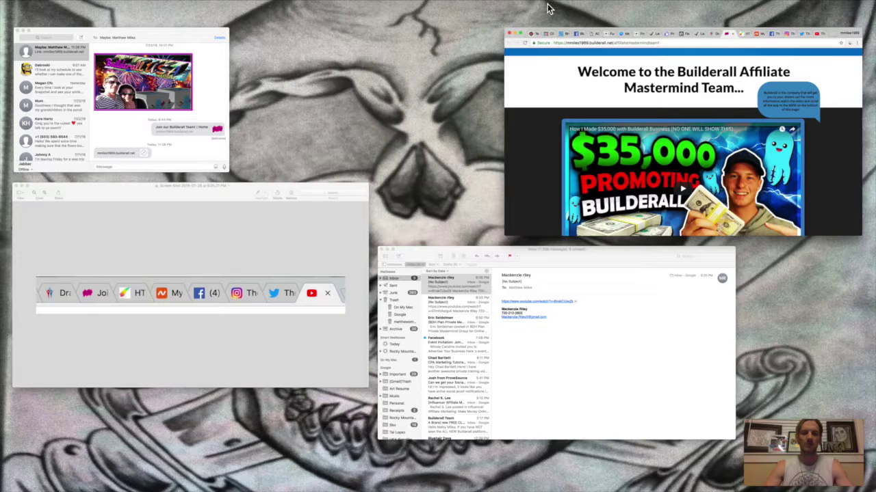
pyautogui.click(561, 78)
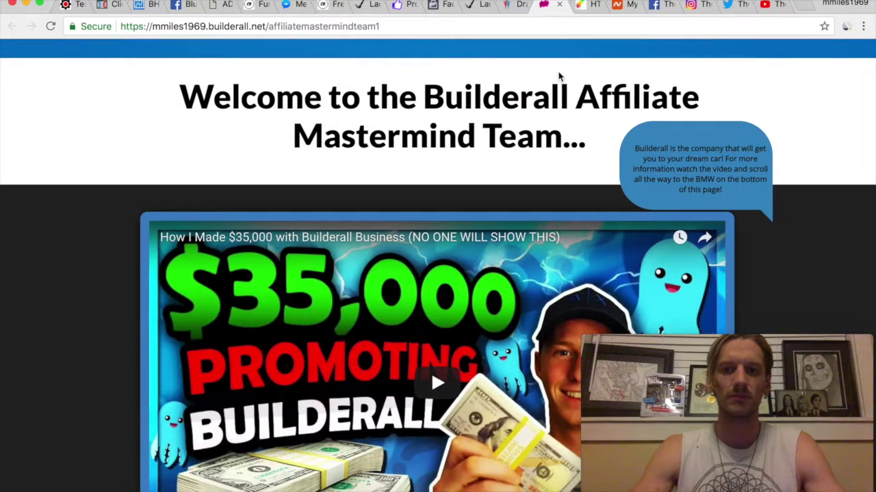
pyautogui.click(511, 7)
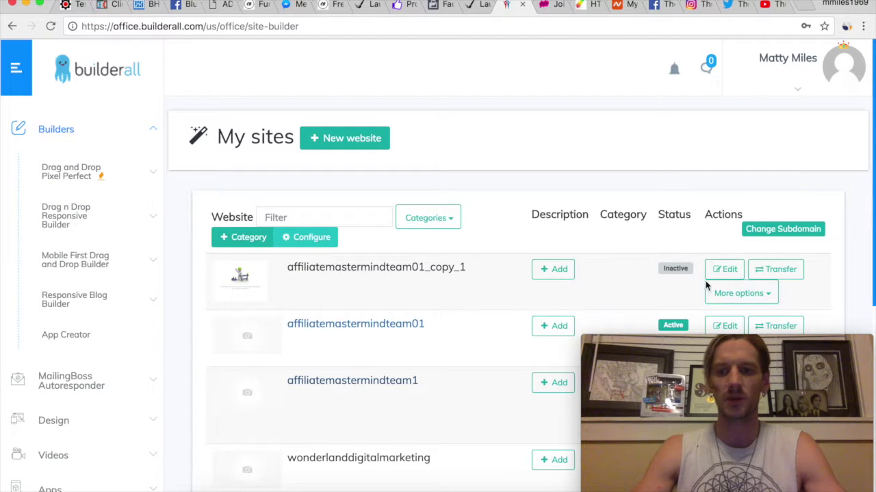
# - Reopen the Settings and SEO of the "Join our Builderall Team!" layout in the site editor and review its favicon, title and description
pyautogui.click(586, 5)
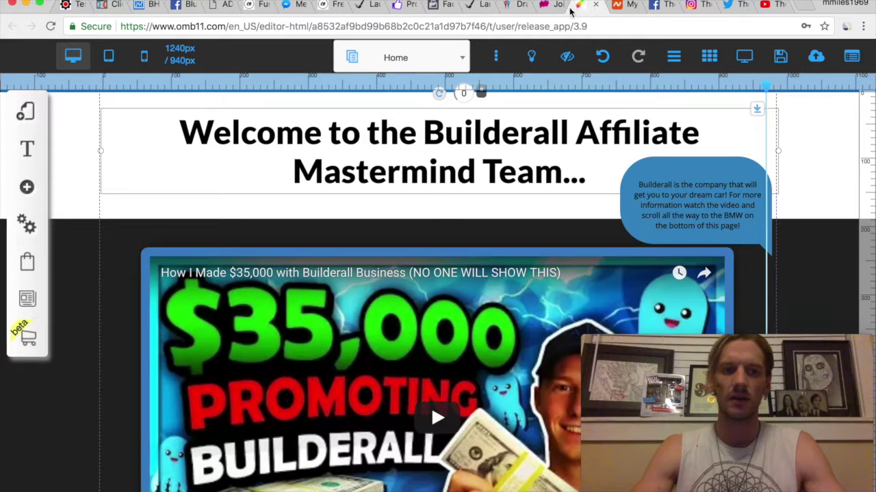
pyautogui.click(27, 112)
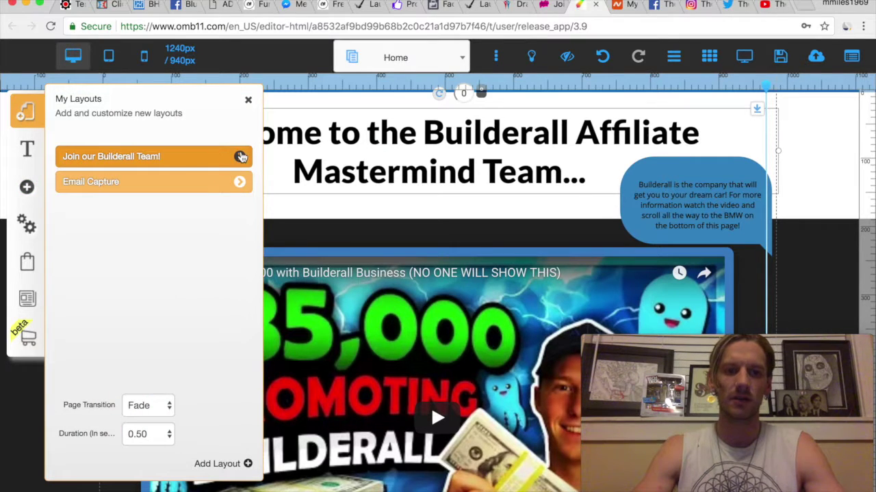
pyautogui.click(240, 156)
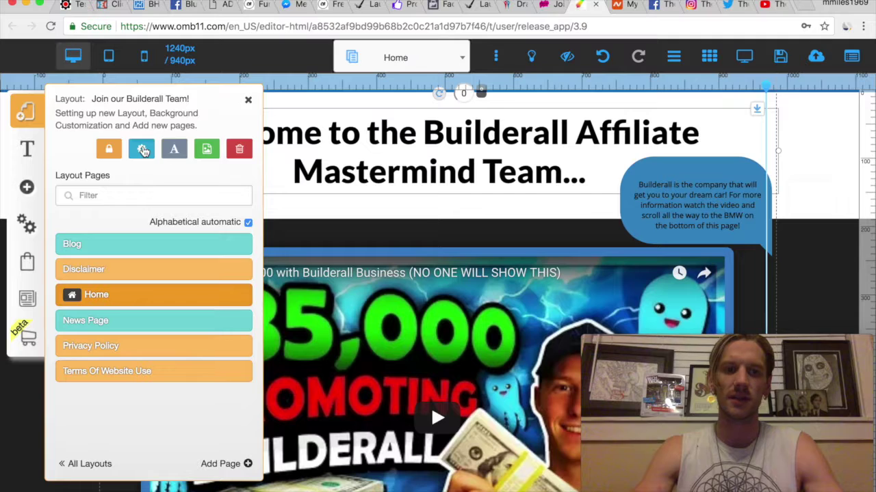
pyautogui.click(143, 150)
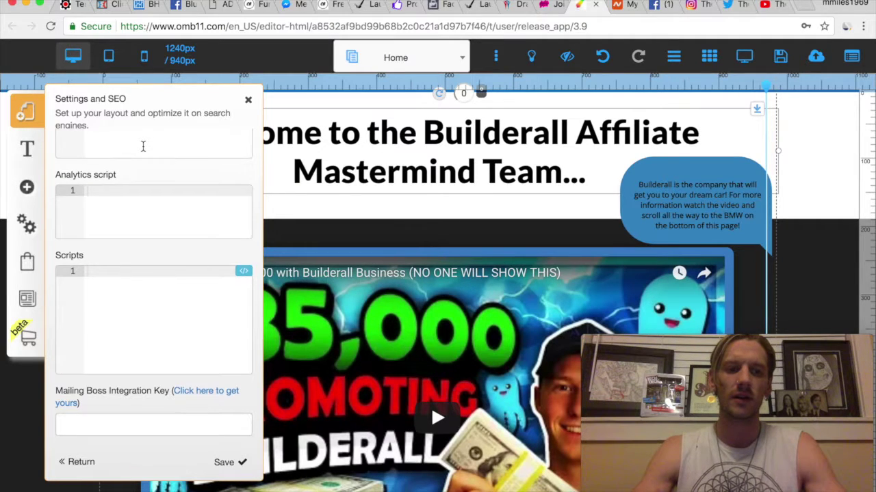
pyautogui.scroll(5, 142, 147)
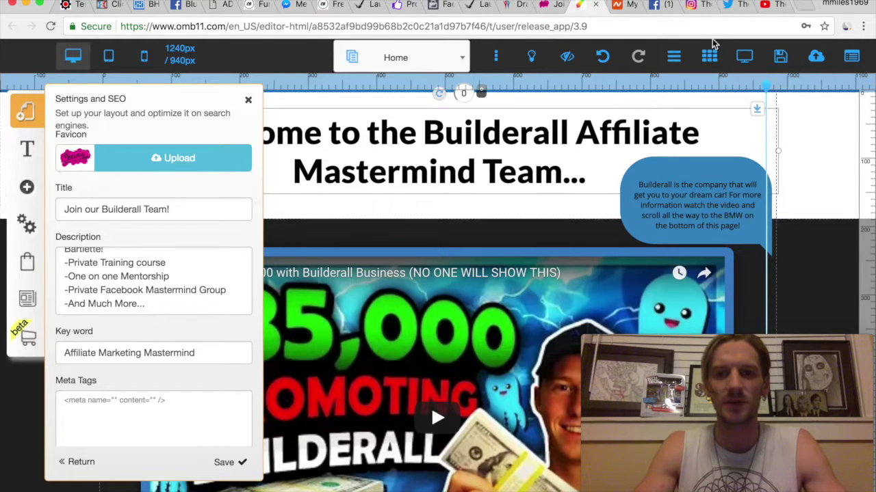
# - View the show's Facebook page, Instagram profile, Twitter profile and YouTube channel in the browser
pyautogui.click(660, 8)
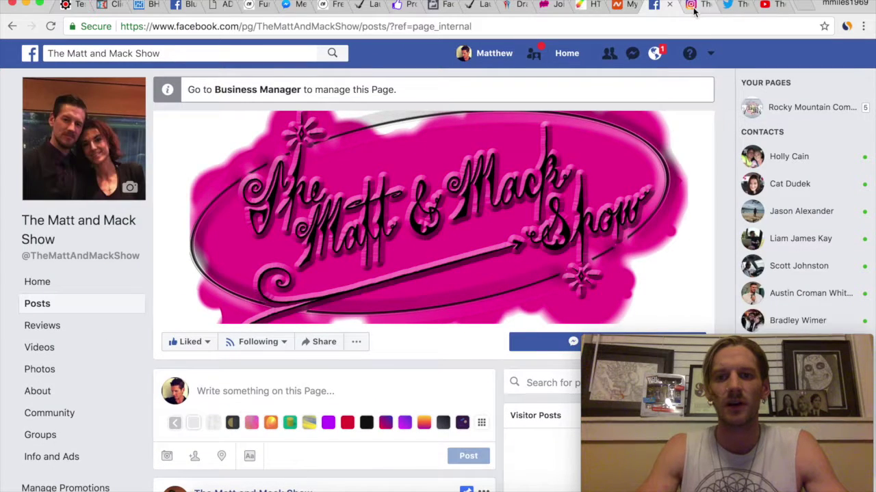
pyautogui.click(693, 5)
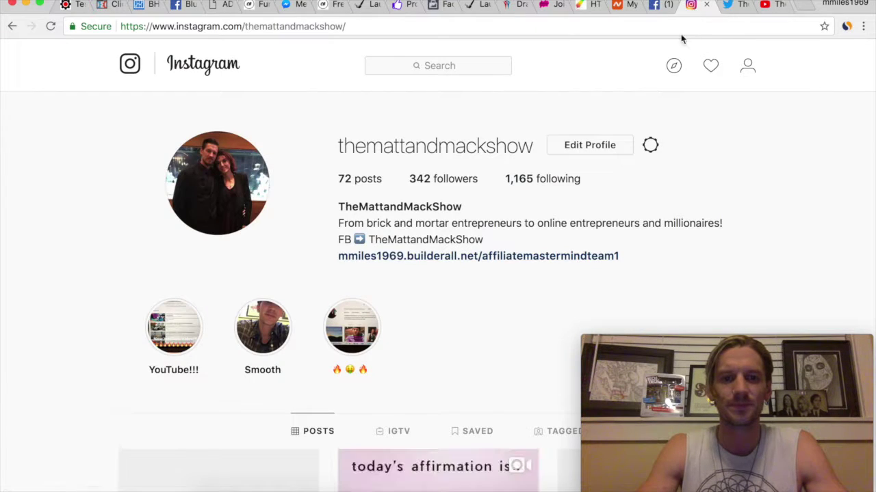
pyautogui.click(731, 8)
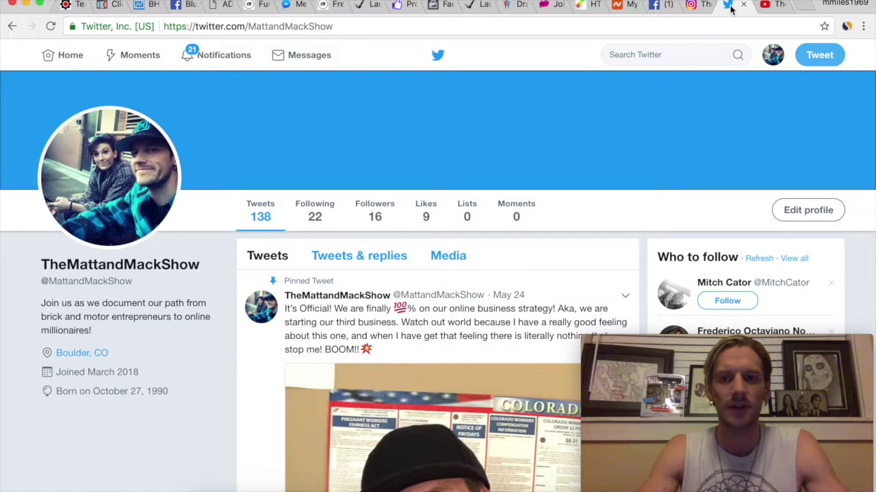
pyautogui.click(766, 6)
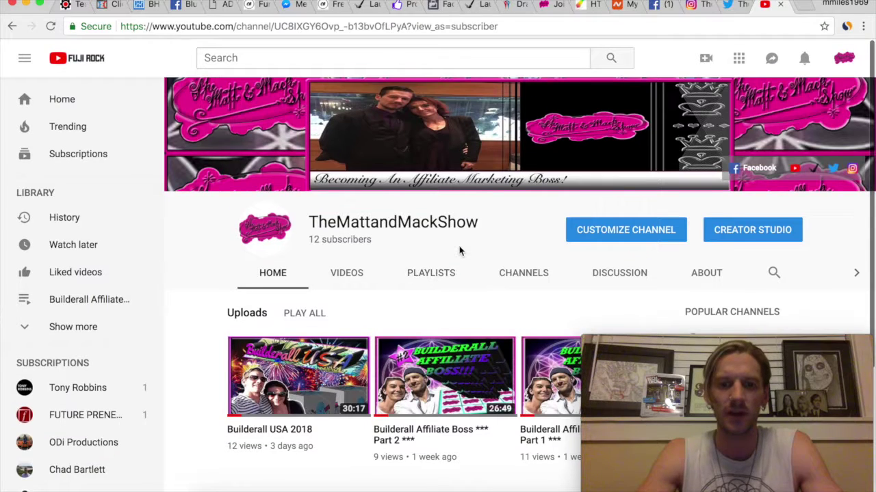
# - Browse the uploaded videos on the show's YouTube channel
pyautogui.click(350, 273)
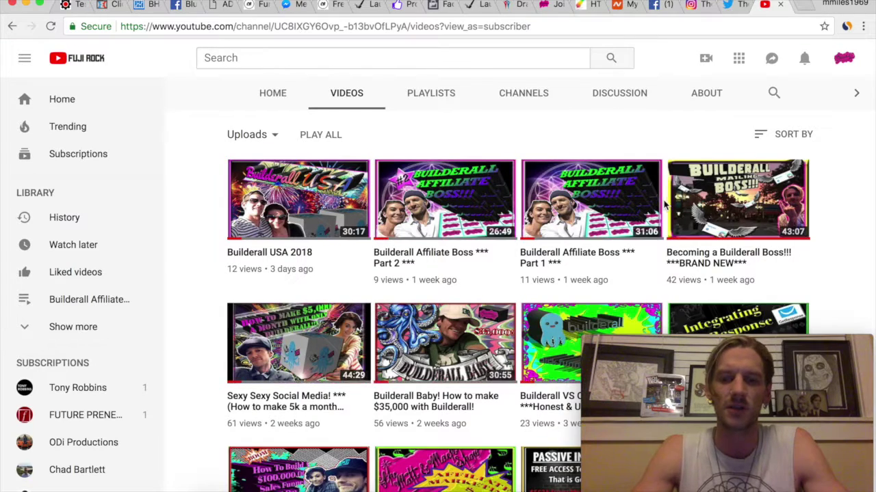
pyautogui.scroll(-1, 499, 289)
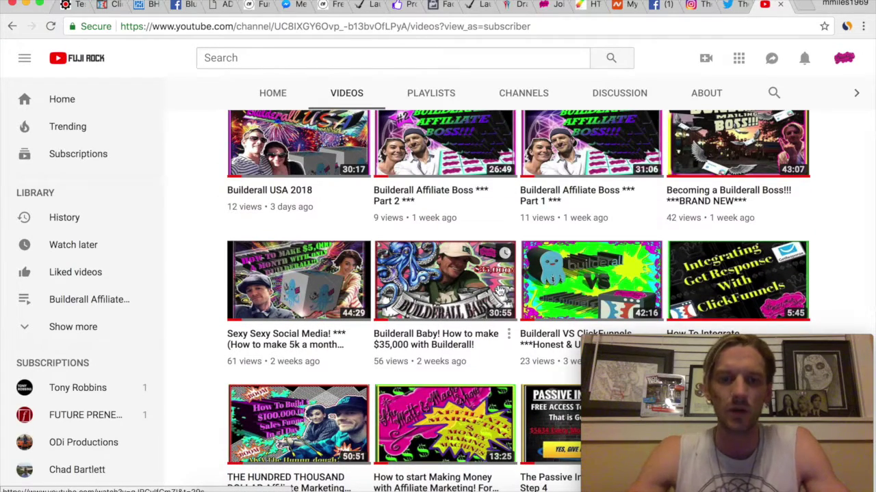
pyautogui.scroll(-3, 499, 289)
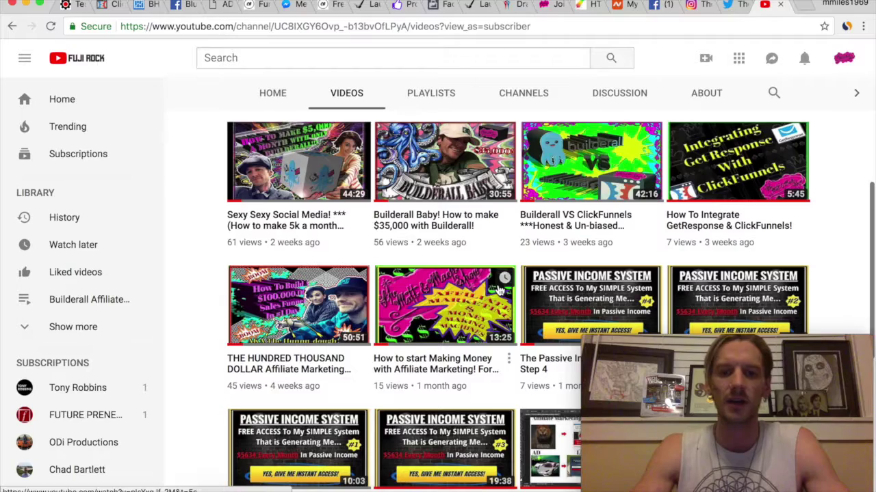
pyautogui.scroll(-1, 498, 289)
pyautogui.scroll(8, 499, 290)
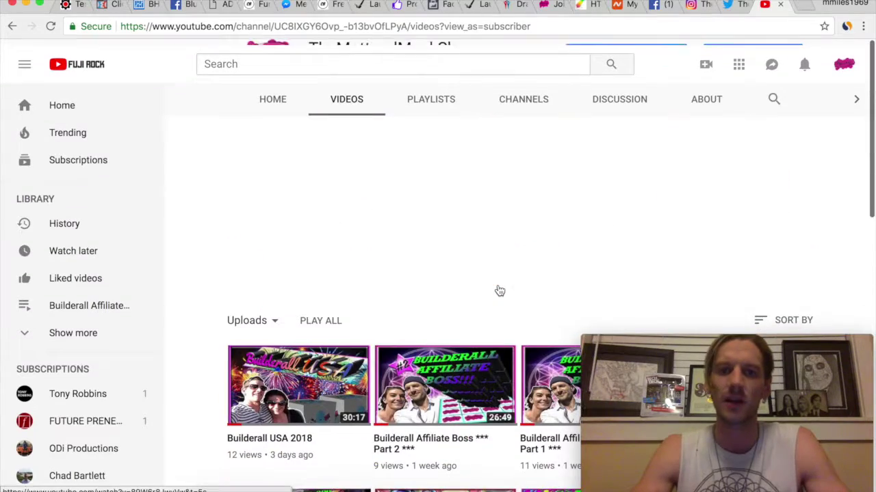